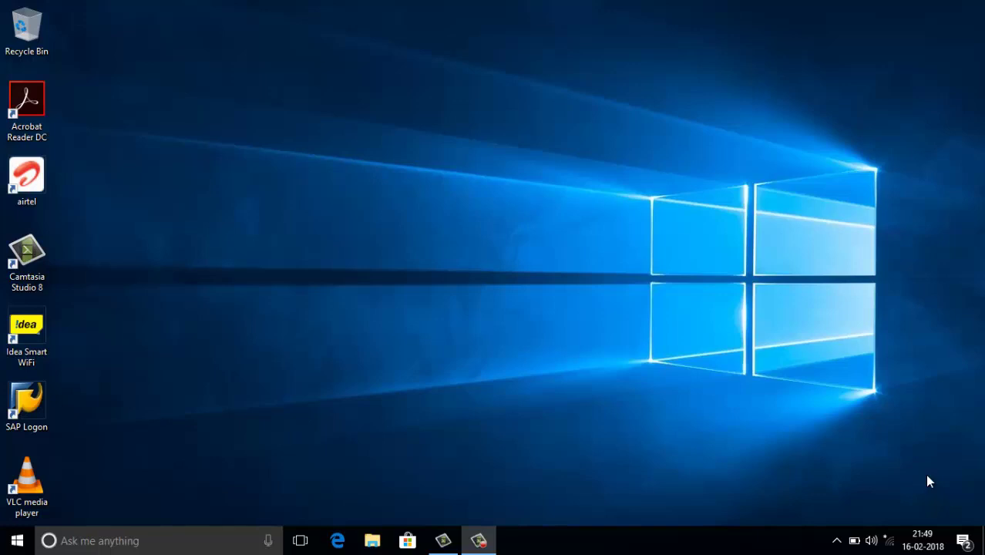
Open the System window and search Windows for 'hyper'.
key(super+x)
key(y)
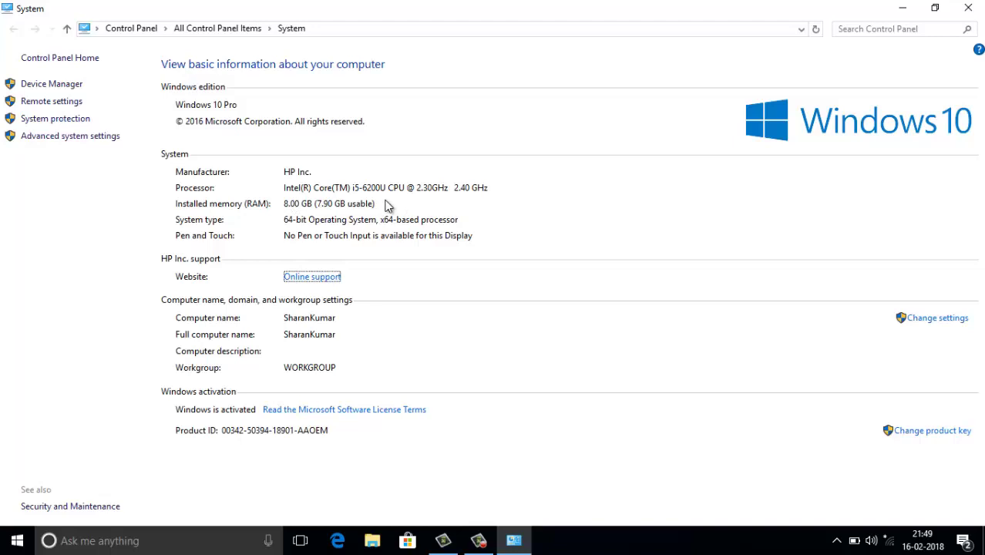
click(162, 540)
text(hyper)
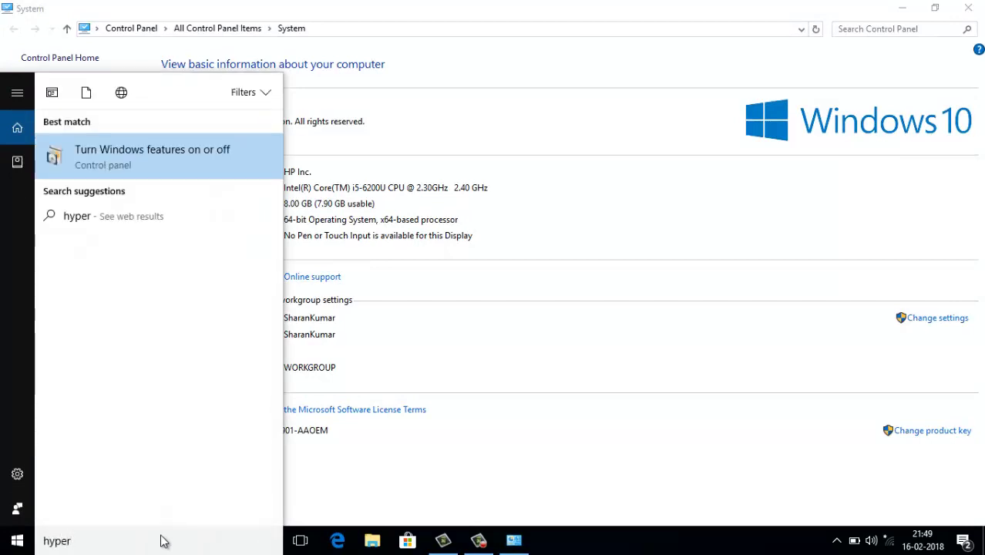
Open Control Panel from the Win+X menu and go to Programs and Features.
key(super+x)
key(p)
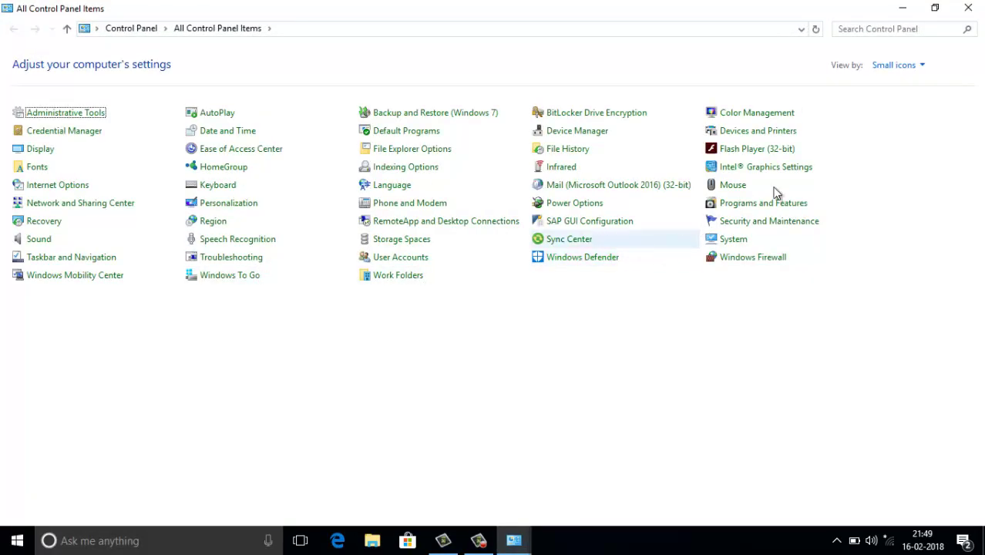
click(774, 208)
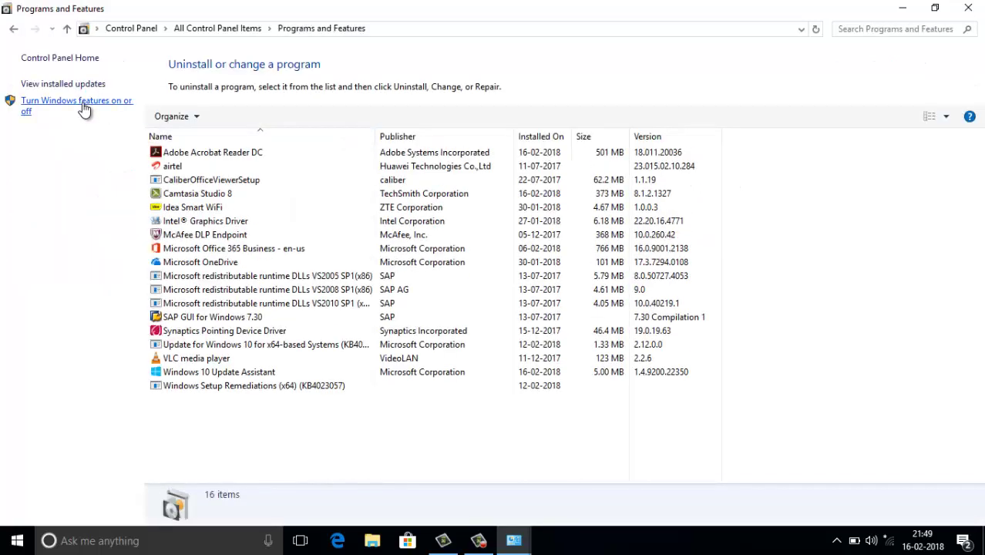
In Windows Features, tick Hyper-V, expand Hyper-V Platform, and apply with OK.
click(85, 110)
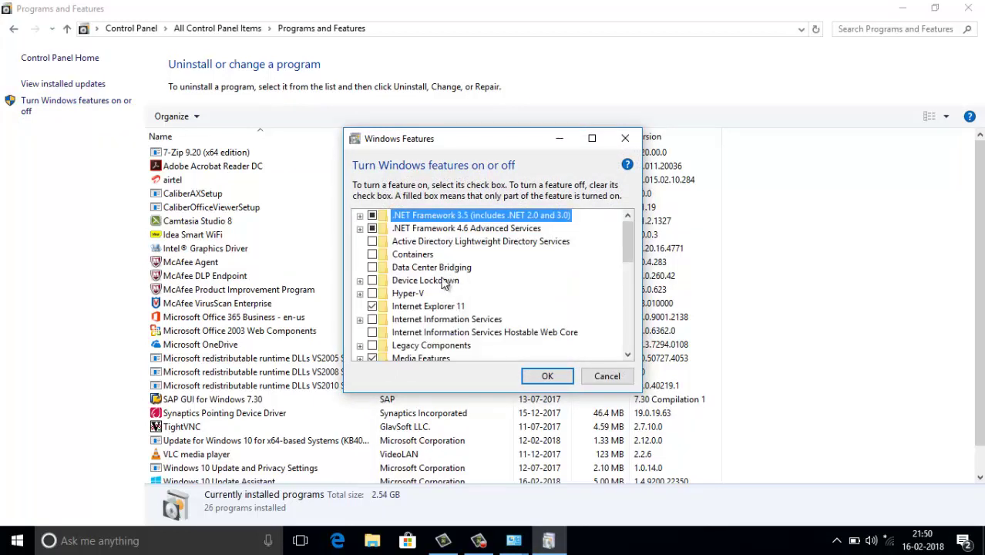
click(360, 294)
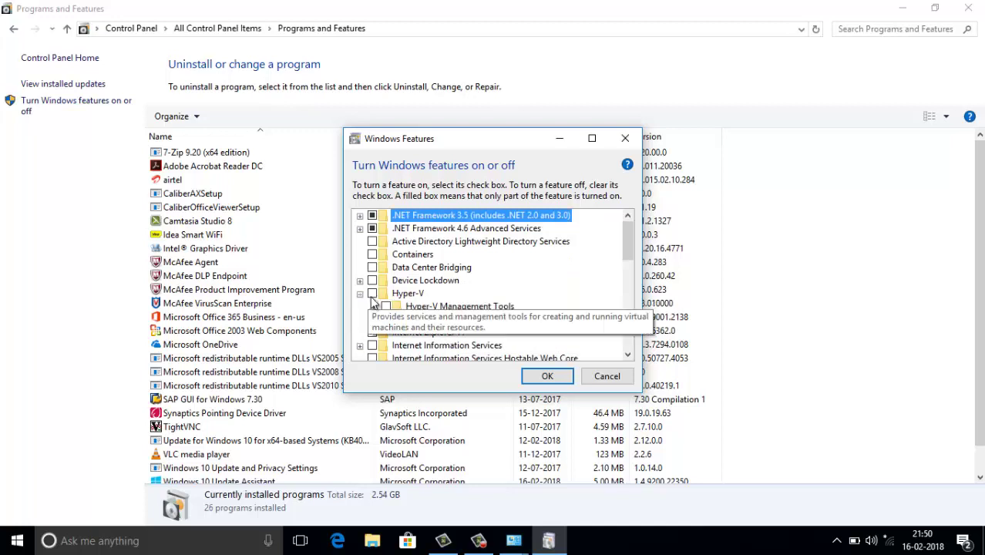
click(372, 294)
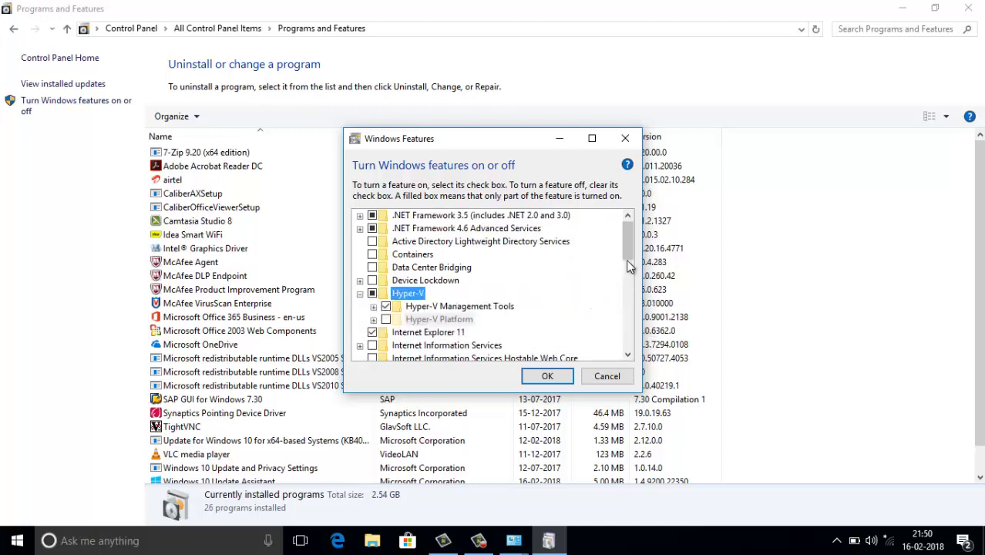
scroll(628, 266, down, 1)
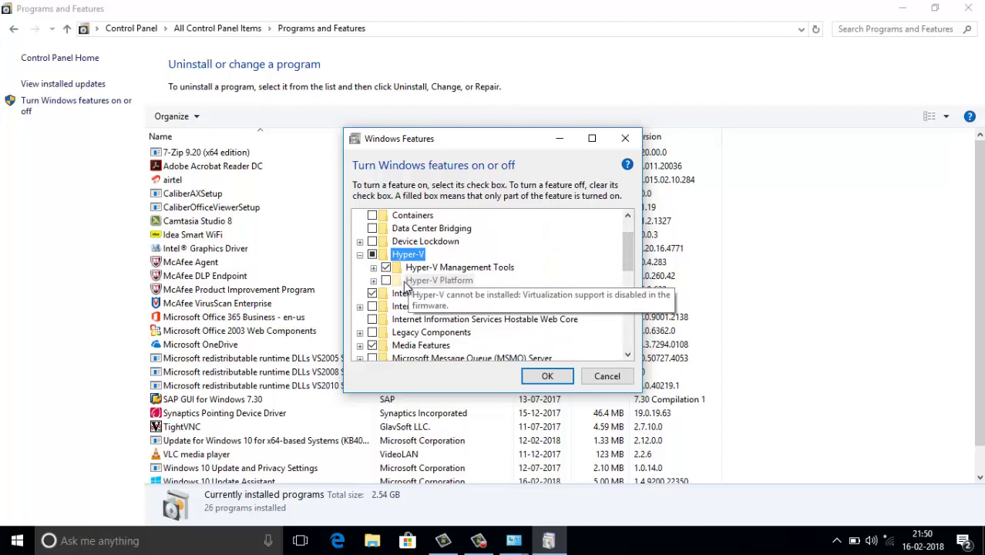
double_click(399, 283)
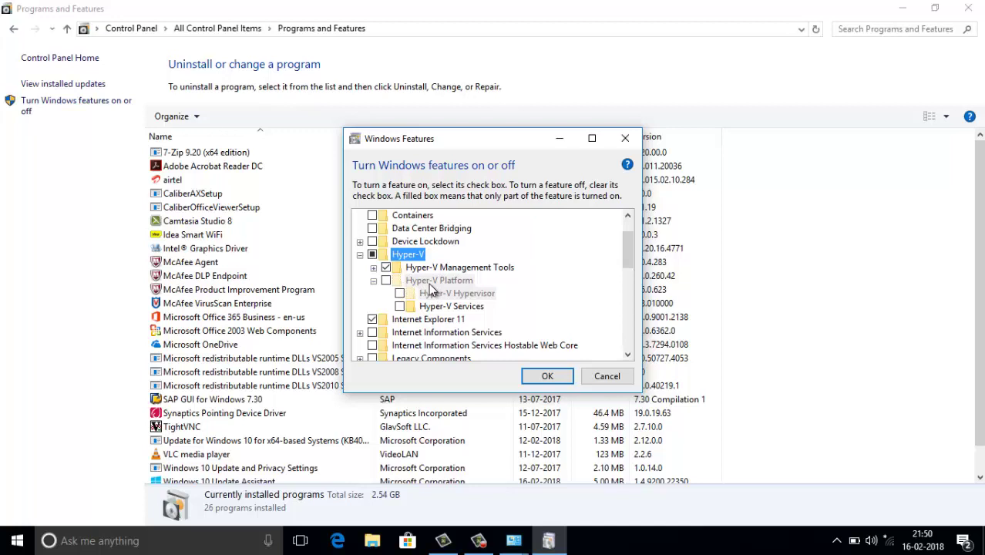
mouse_move(426, 297)
click(549, 377)
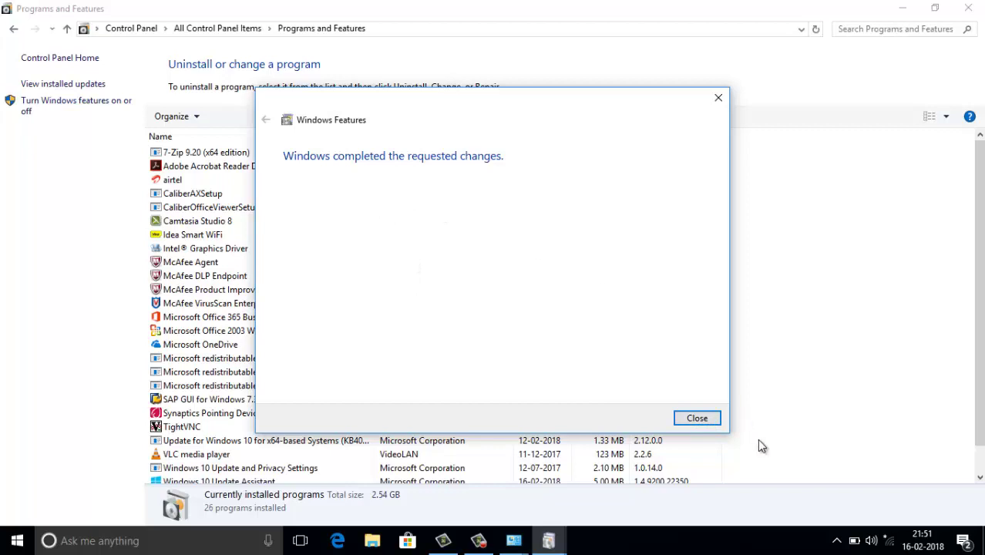
Dismiss the completed-changes notice and close the Programs and Features and System windows.
click(705, 421)
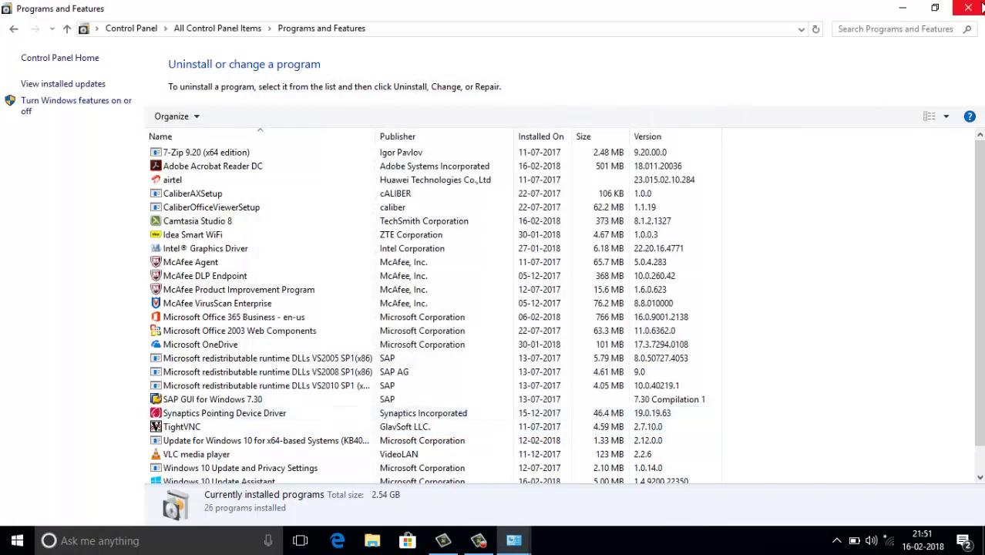
click(980, 8)
click(979, 11)
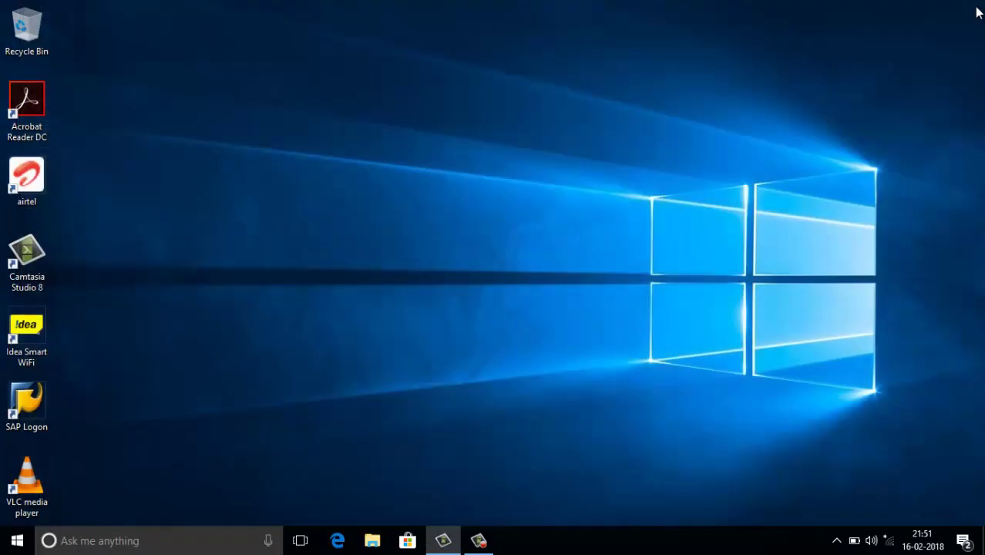
Search 'hyper' and scroll the Start menu app list, which has no Hyper-V entry yet.
key(super)
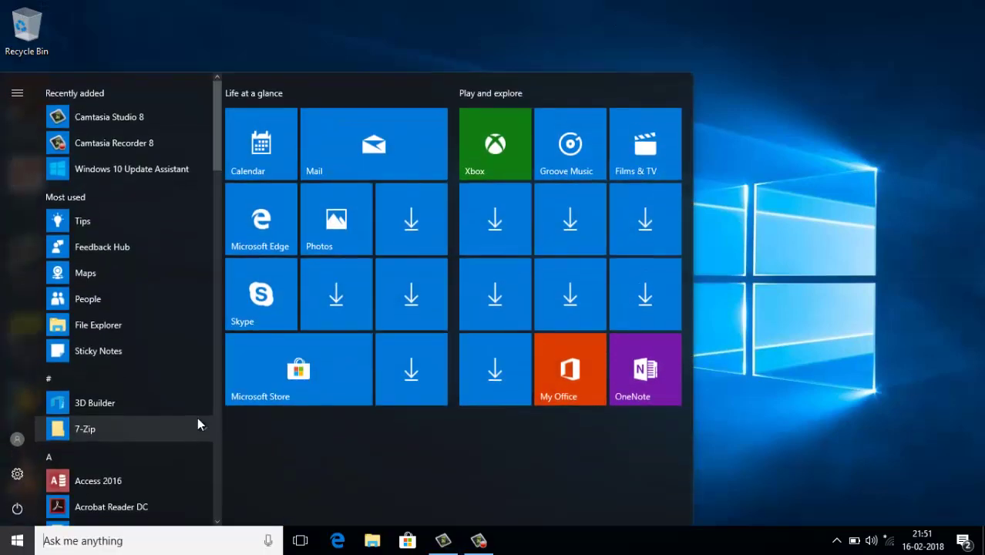
text(hy)
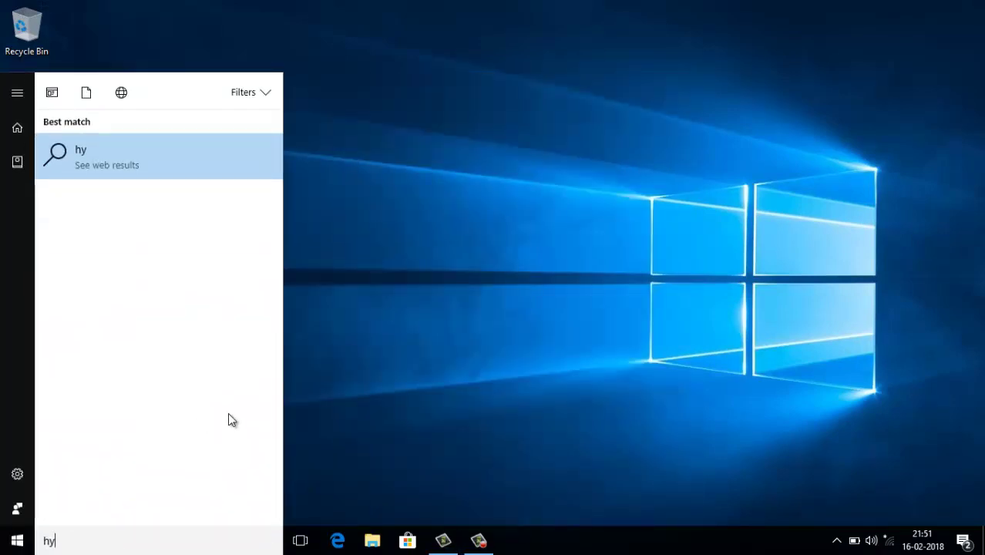
text(per)
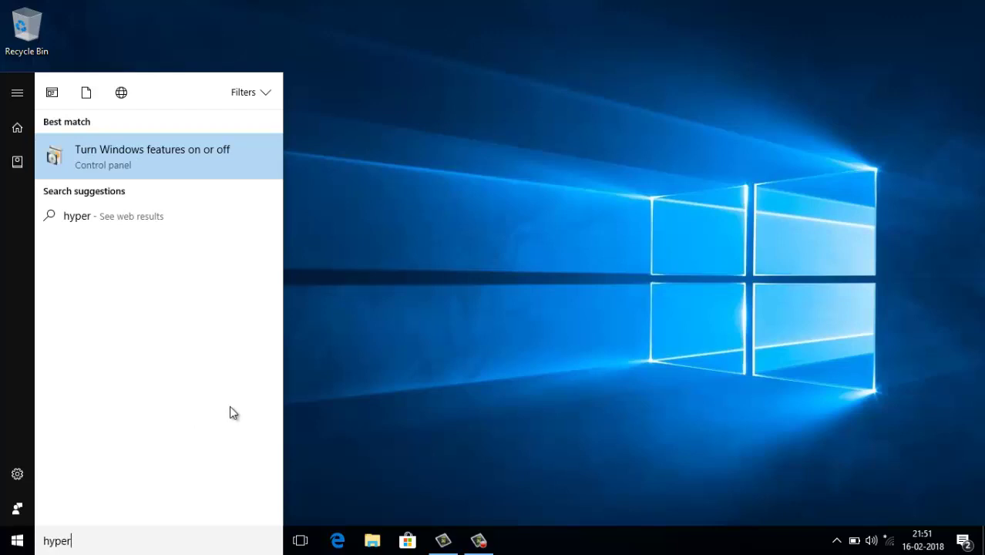
click(486, 326)
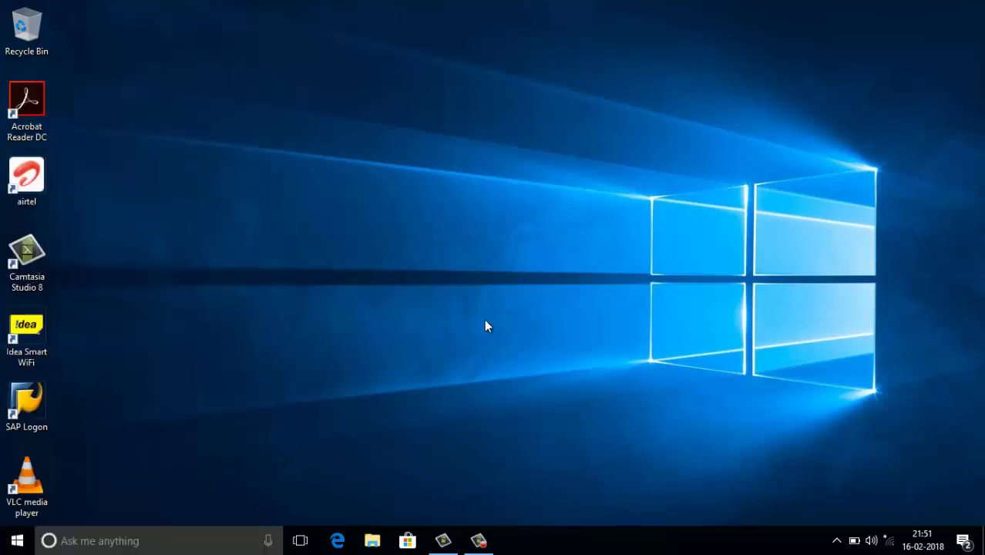
click(17, 541)
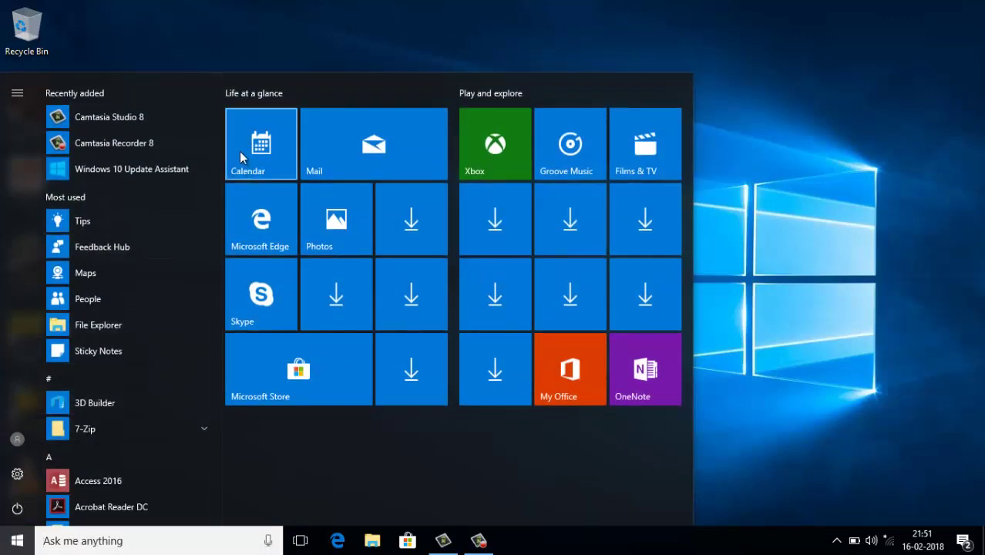
drag(220, 145, 213, 246)
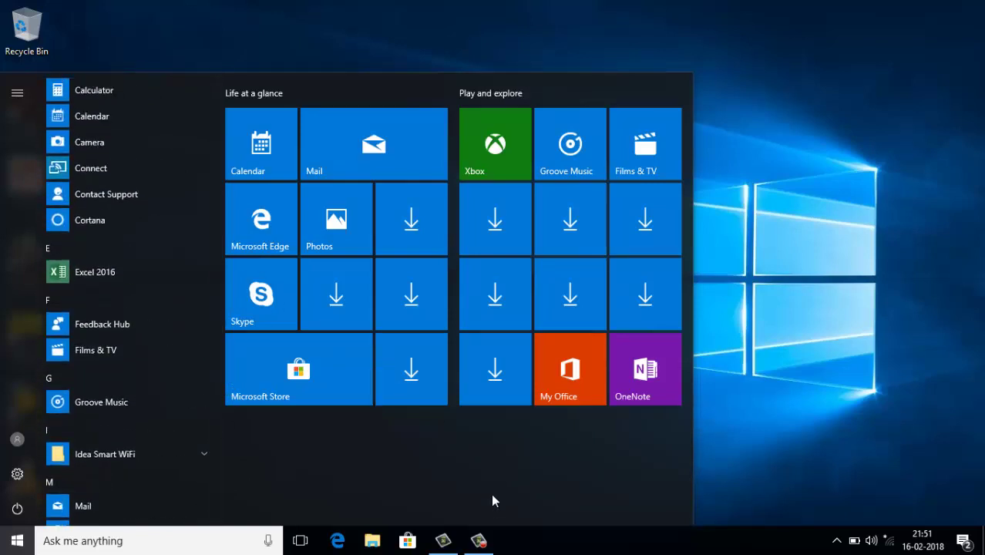
click(488, 542)
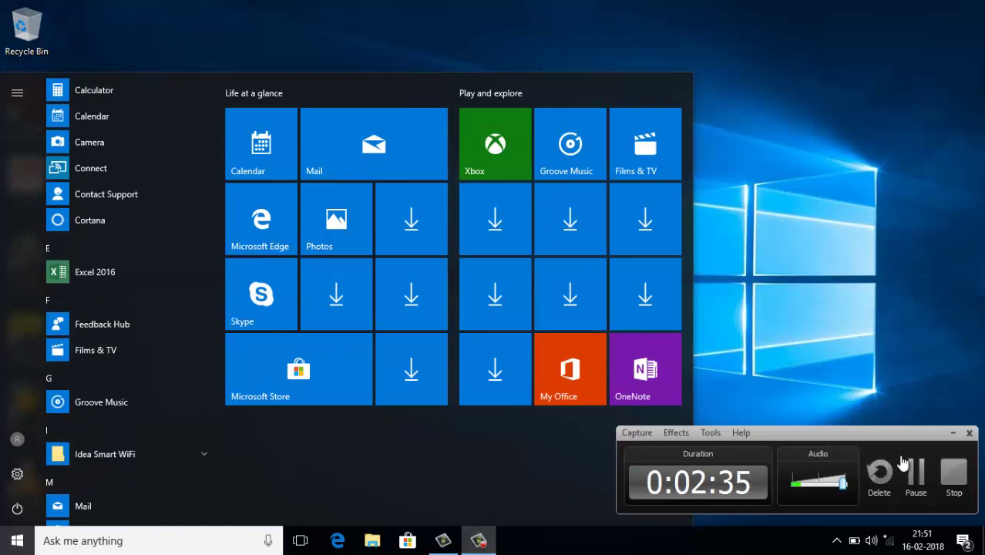
click(954, 476)
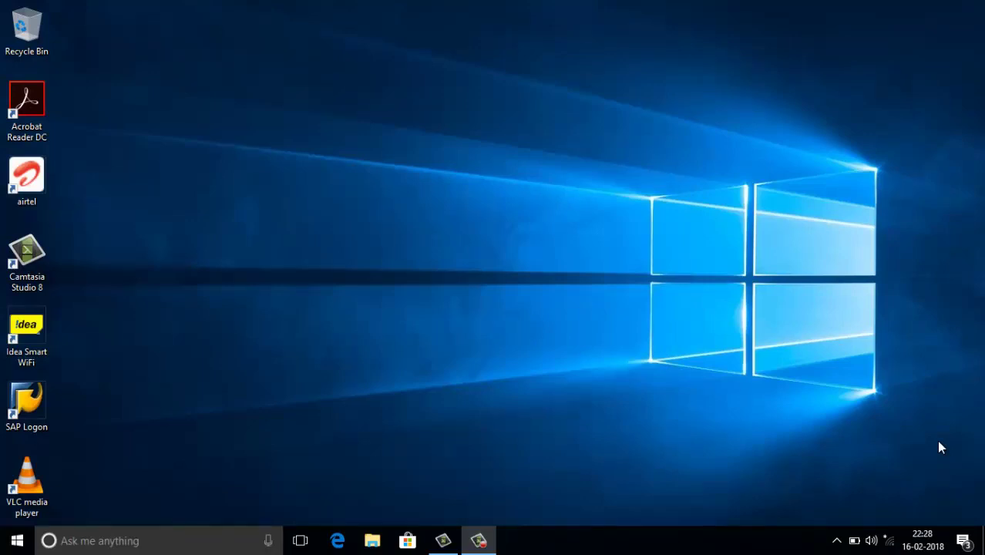
Reopen Windows Features through Control Panel's Programs and Features.
key(super+x)
key(p)
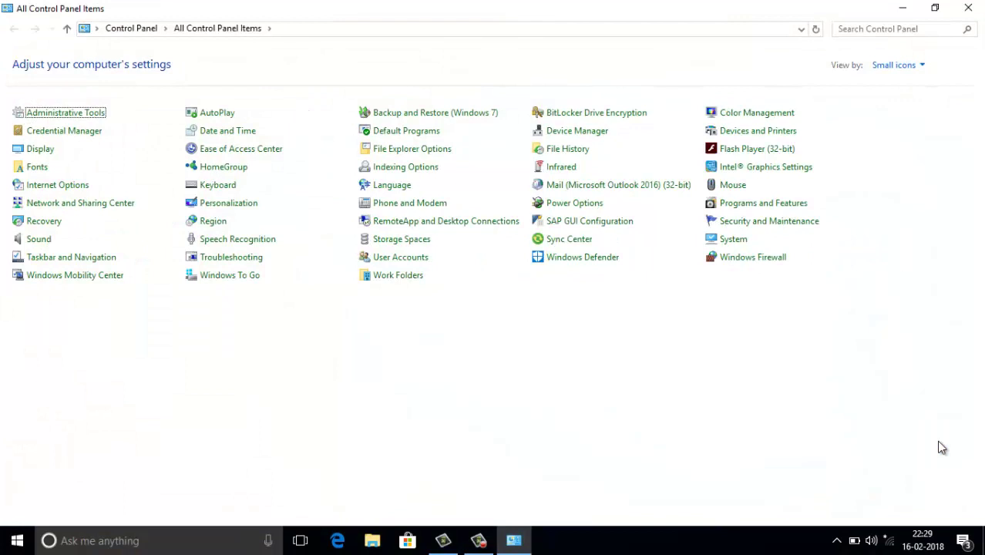
click(777, 204)
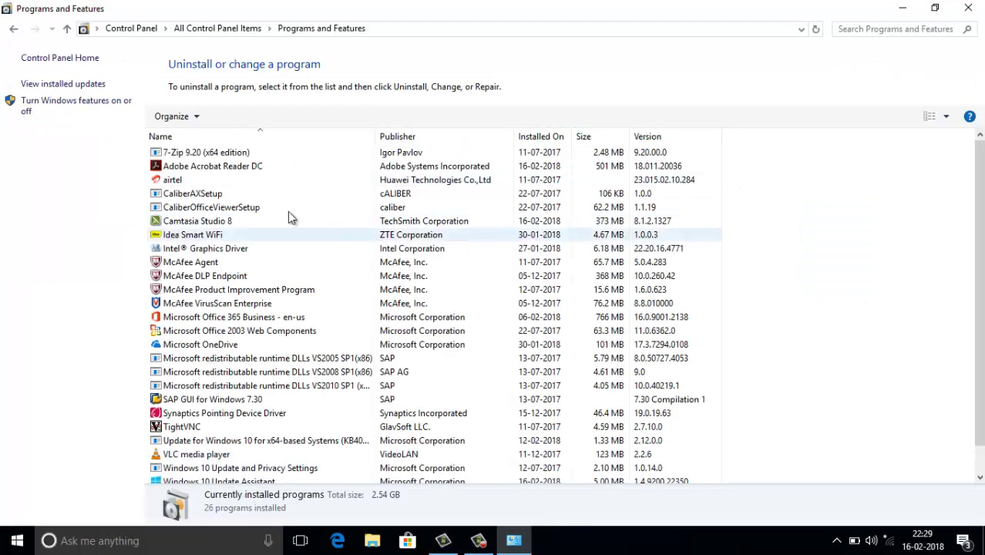
click(39, 112)
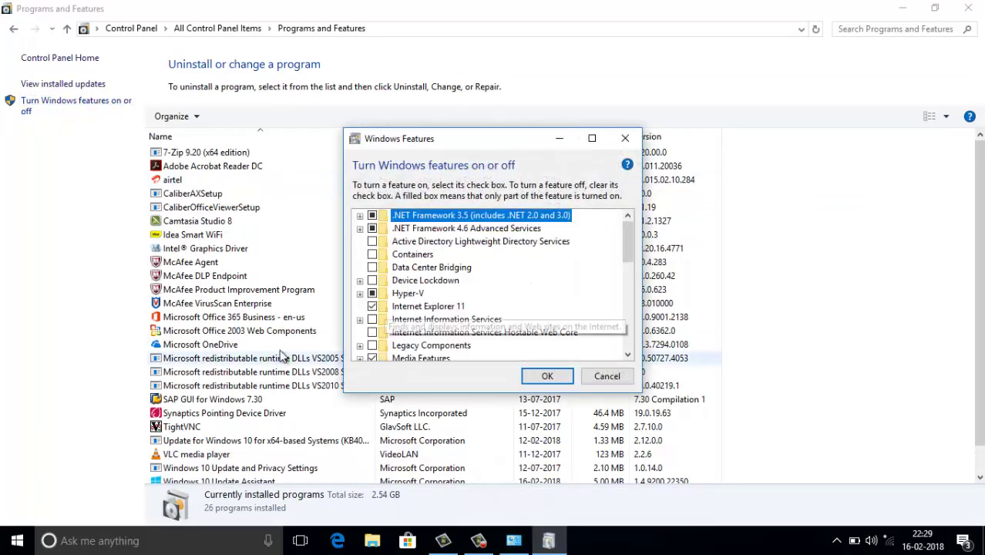
Tick Hyper-V Platform so all Hyper-V components are checked, and apply with OK.
click(360, 294)
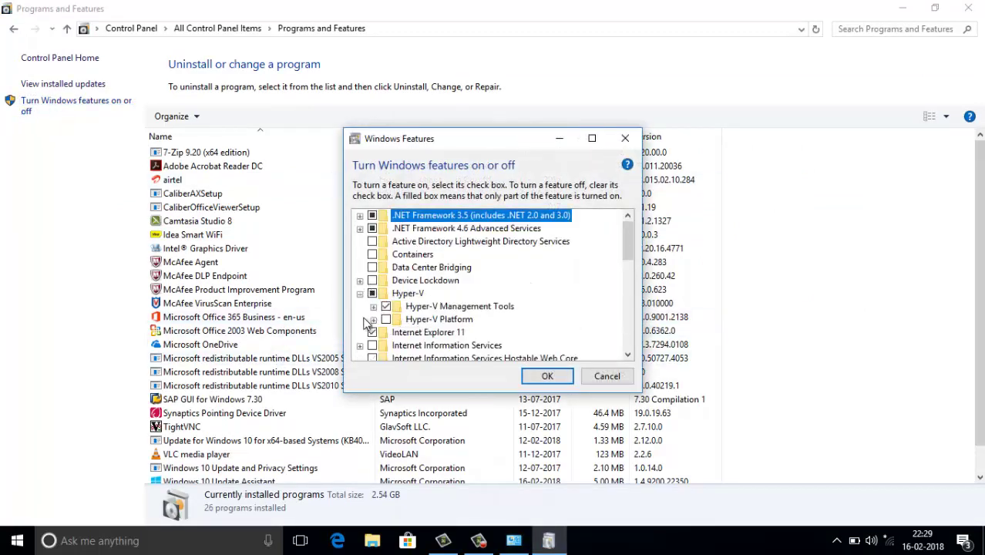
click(374, 320)
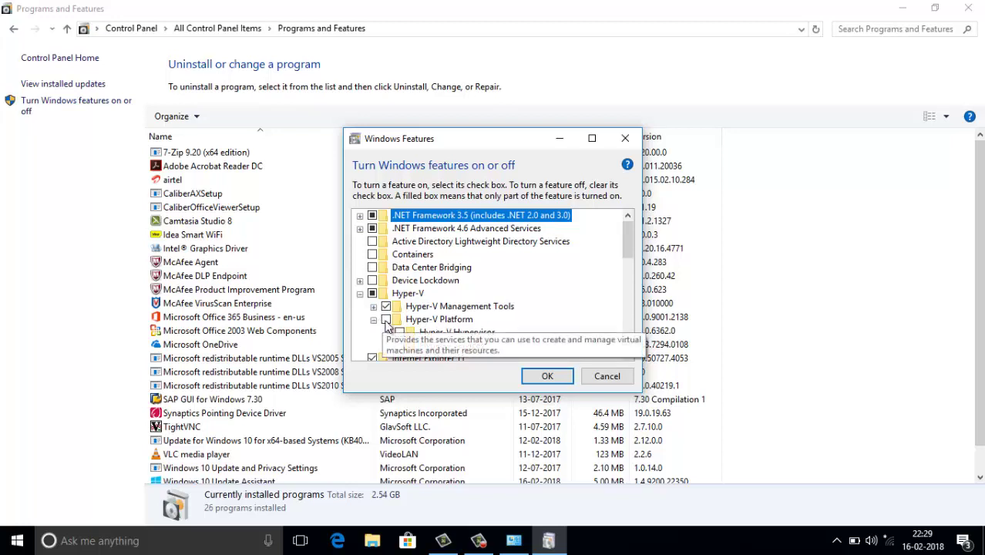
click(386, 320)
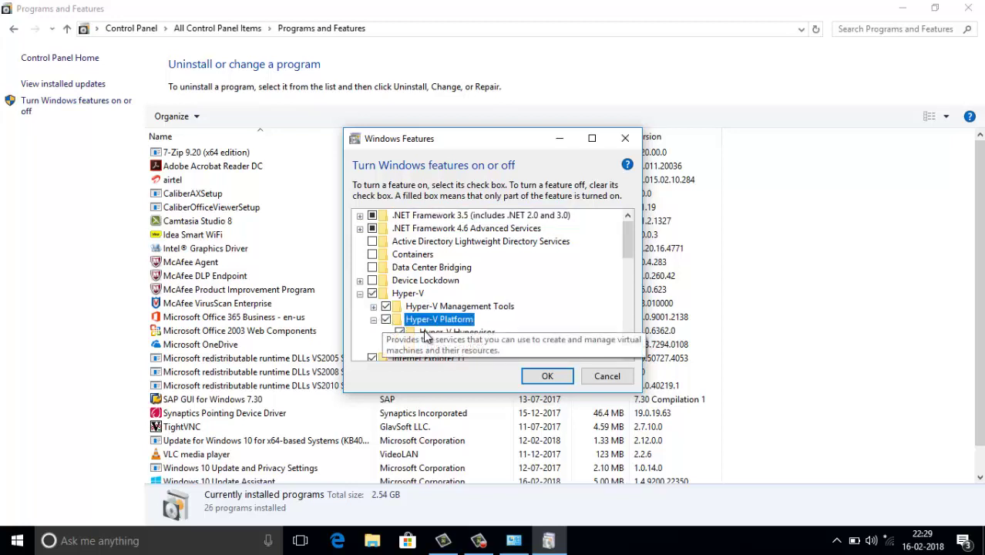
click(544, 377)
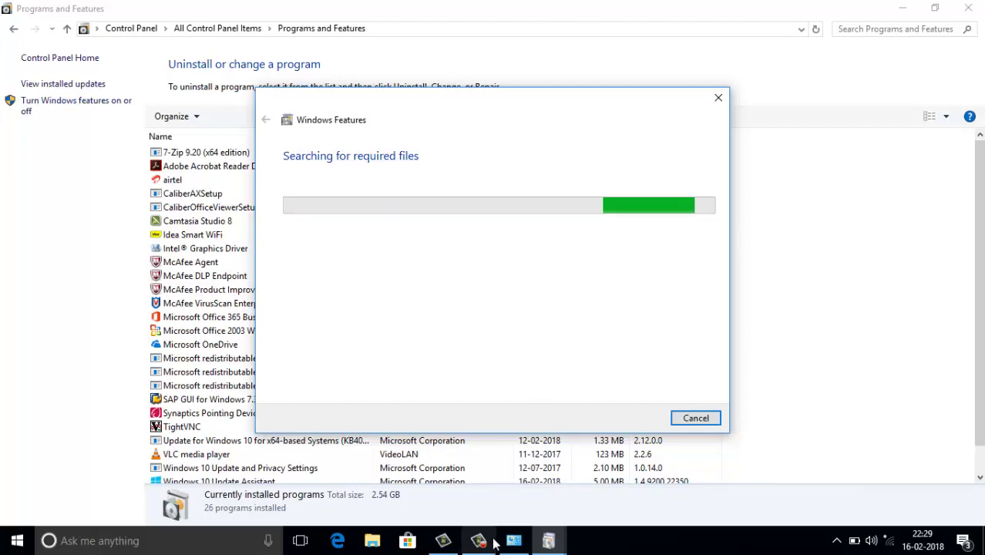
Close Programs and Features while Hyper-V installs, and open File Explorer.
mouse_move(494, 544)
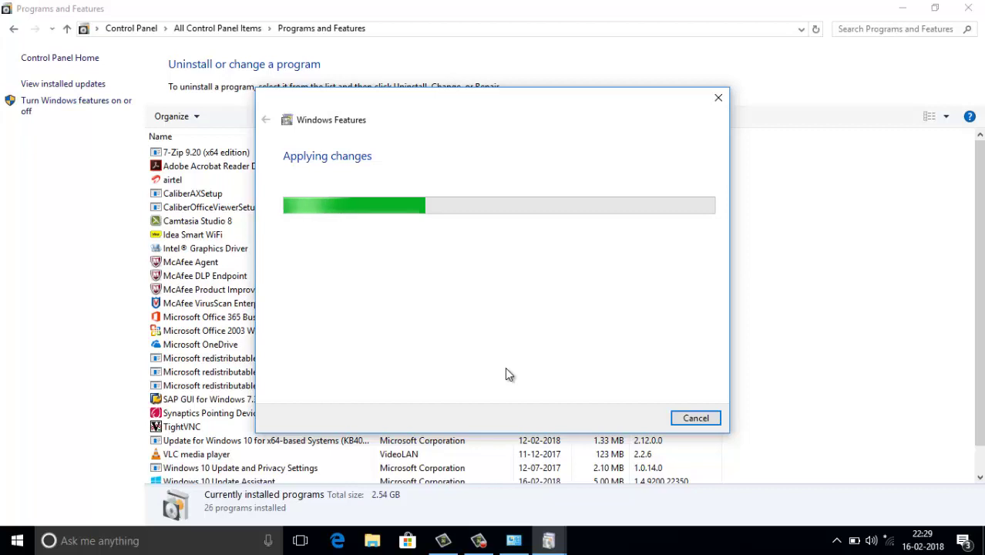
click(978, 11)
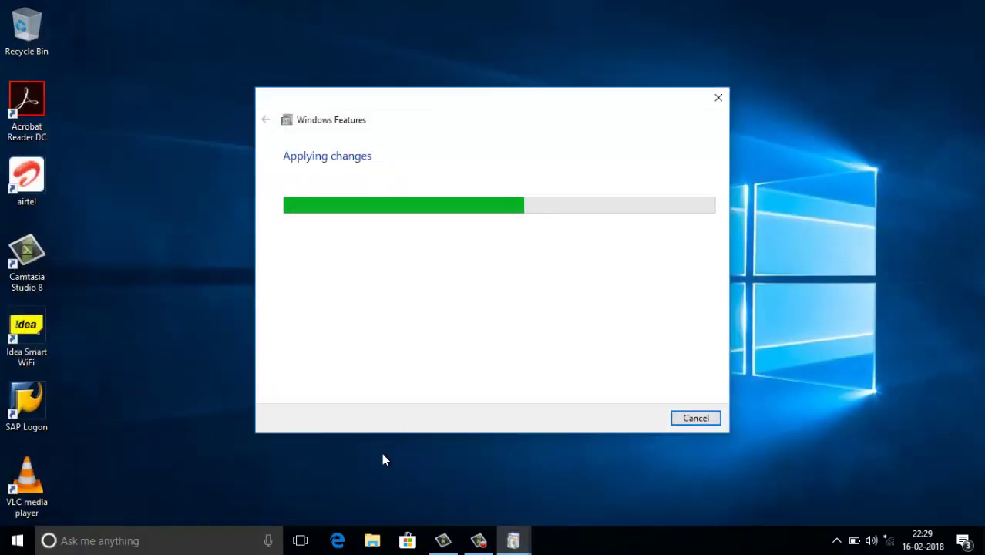
click(375, 548)
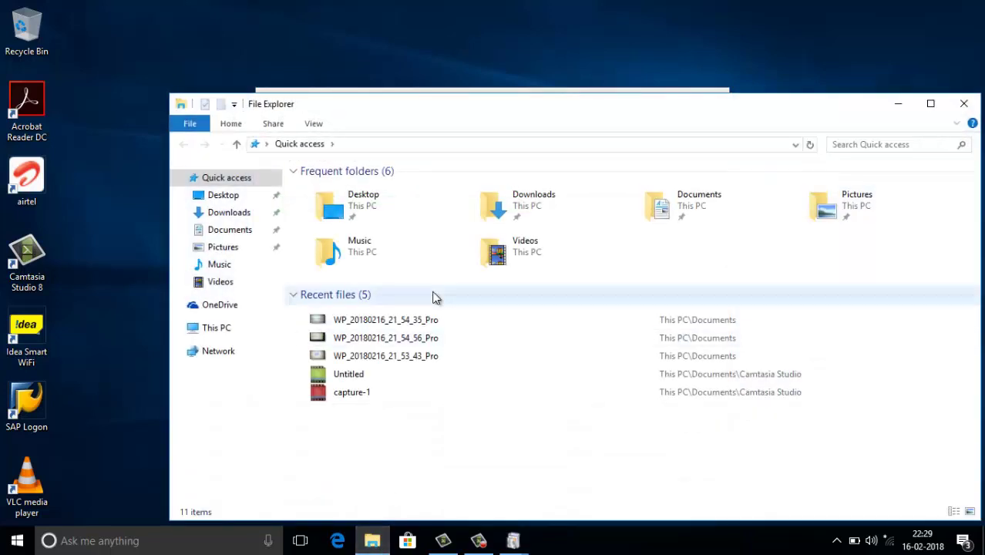
Open the first BIOS photo in the Documents folder, close it, then right-click it.
click(241, 229)
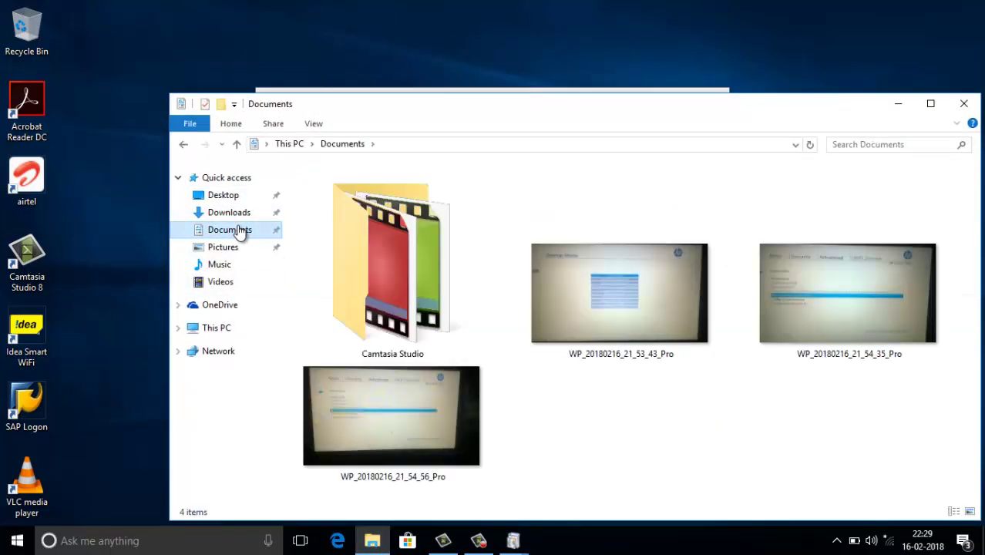
double_click(607, 312)
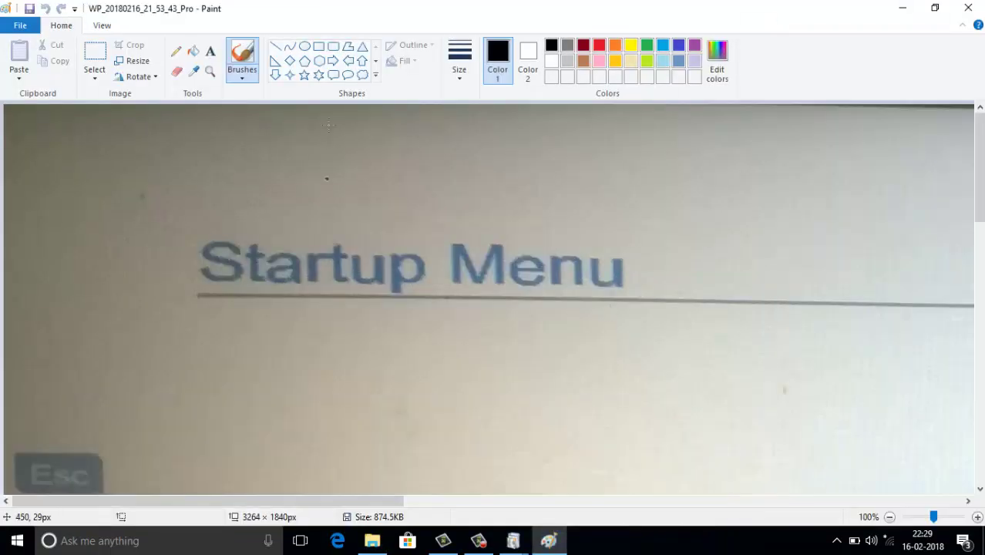
click(967, 9)
right_click(626, 301)
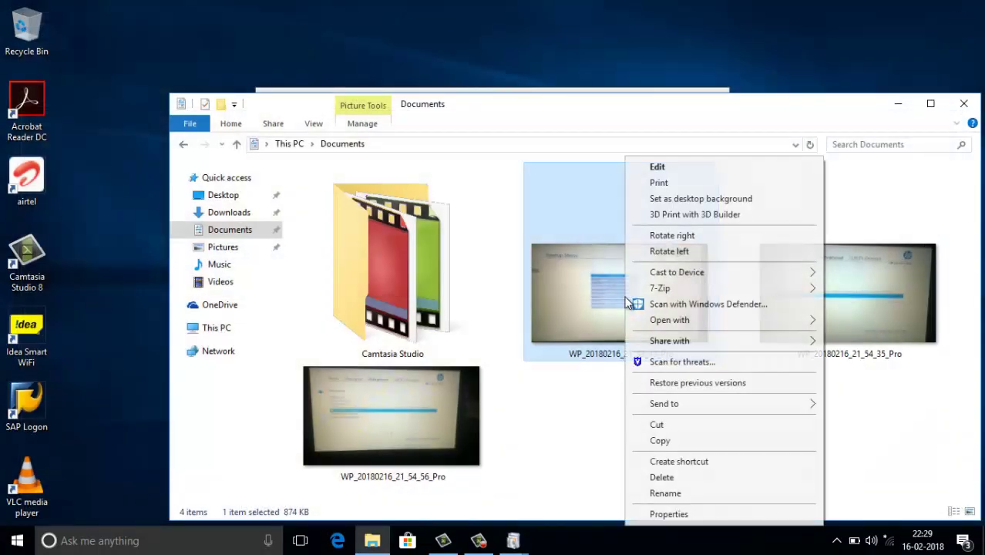
Resize the Startup Menu photo in Paint to 1024 × 577 pixels.
click(651, 168)
click(135, 61)
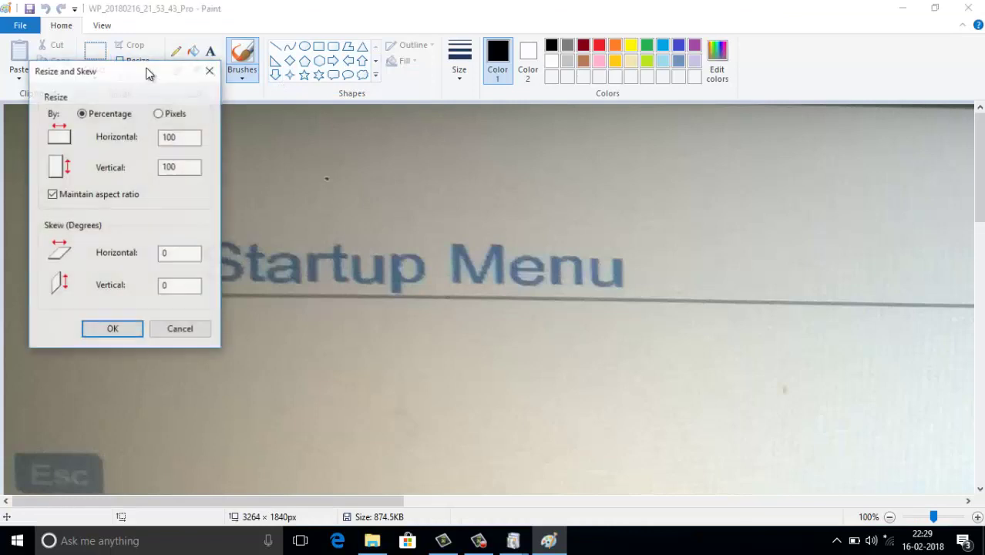
click(174, 113)
click(186, 139)
drag(186, 141, 99, 129)
text(1024)
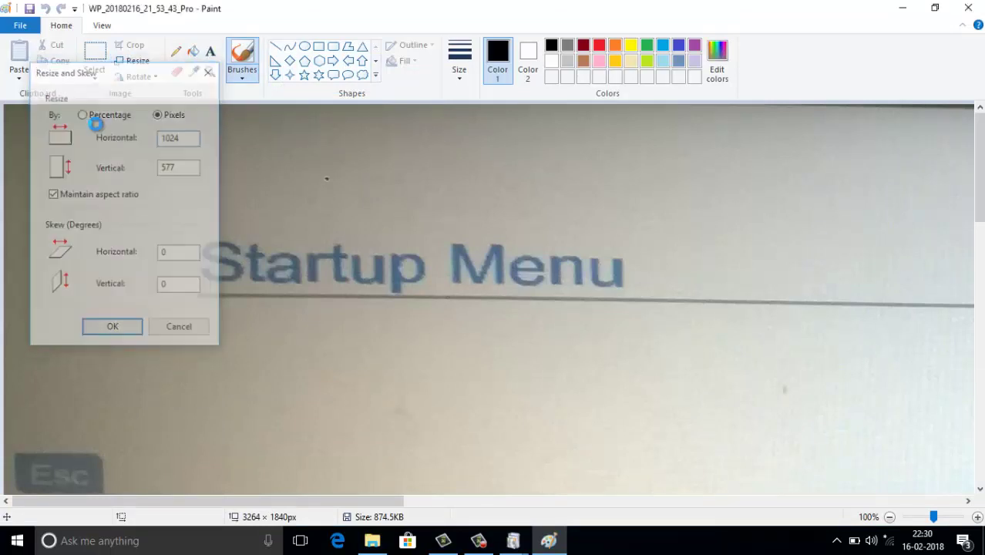
key(Return)
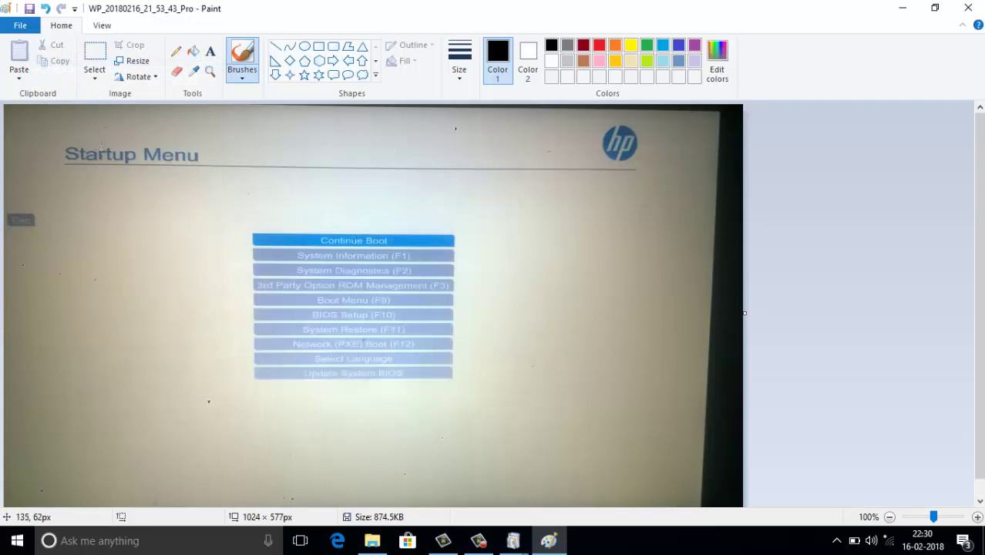
Save the resized photo and open WP_20180216_21_54_35_Pro showing VTx enabled.
click(970, 8)
click(449, 280)
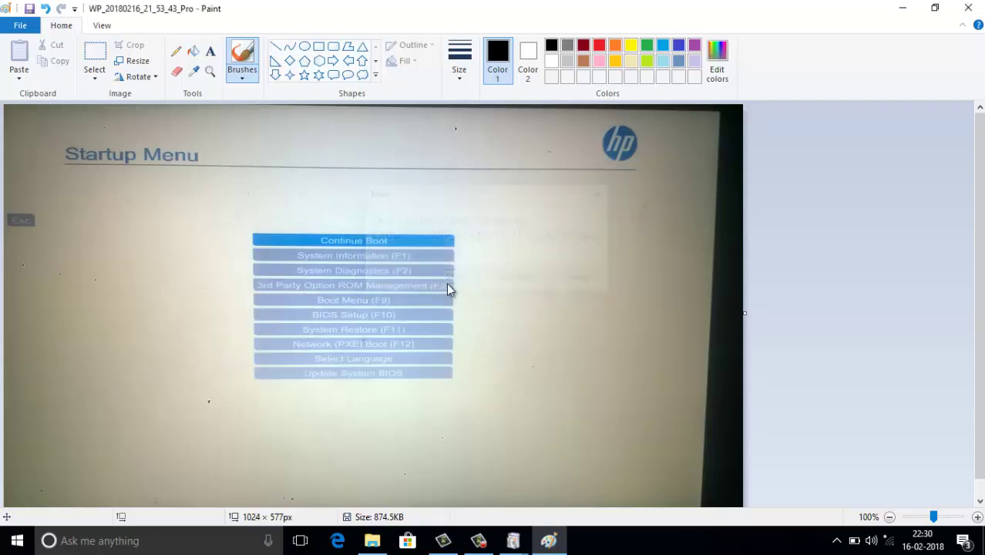
click(777, 296)
double_click(777, 296)
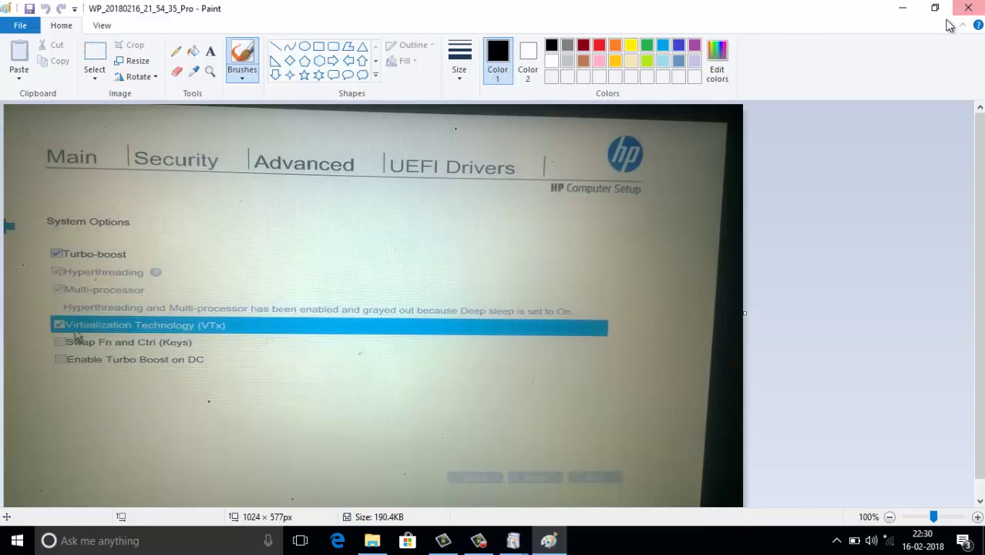
Close Paint, bring up the Windows Features completed-changes message, then clear the desktop.
click(970, 9)
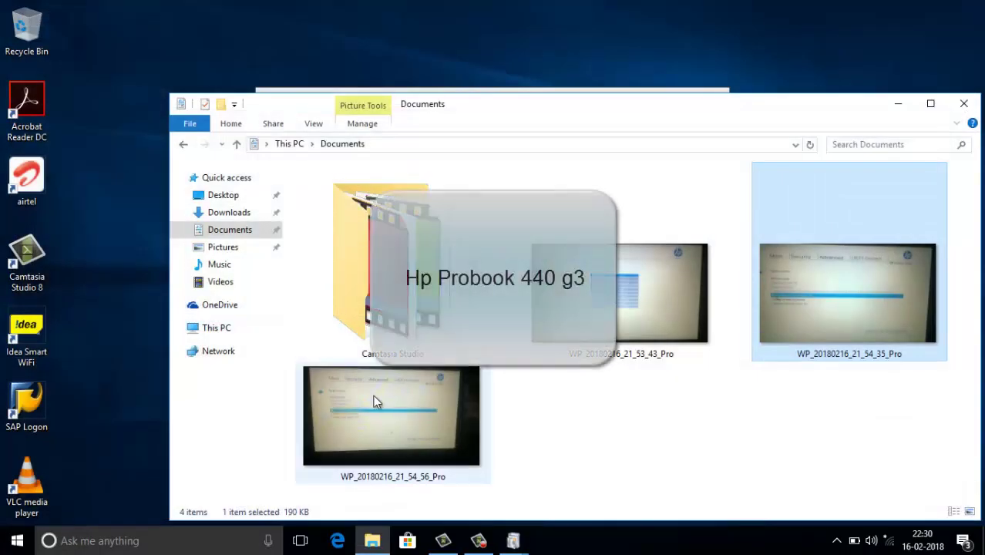
click(512, 541)
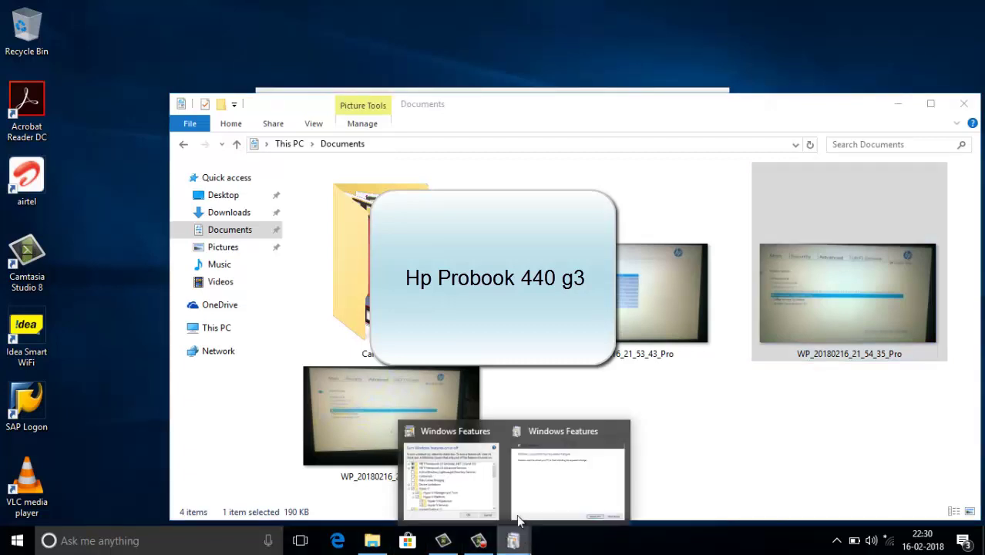
click(511, 475)
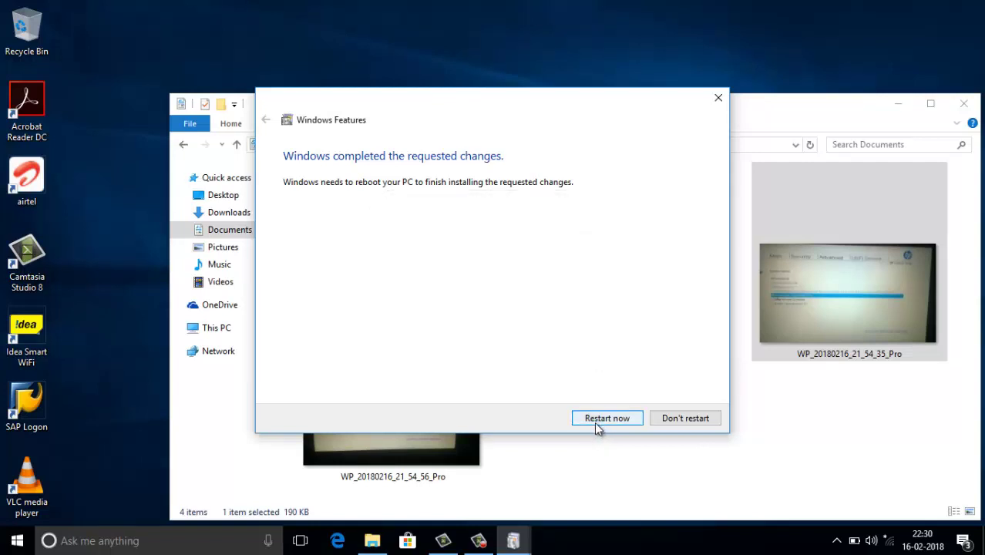
click(473, 543)
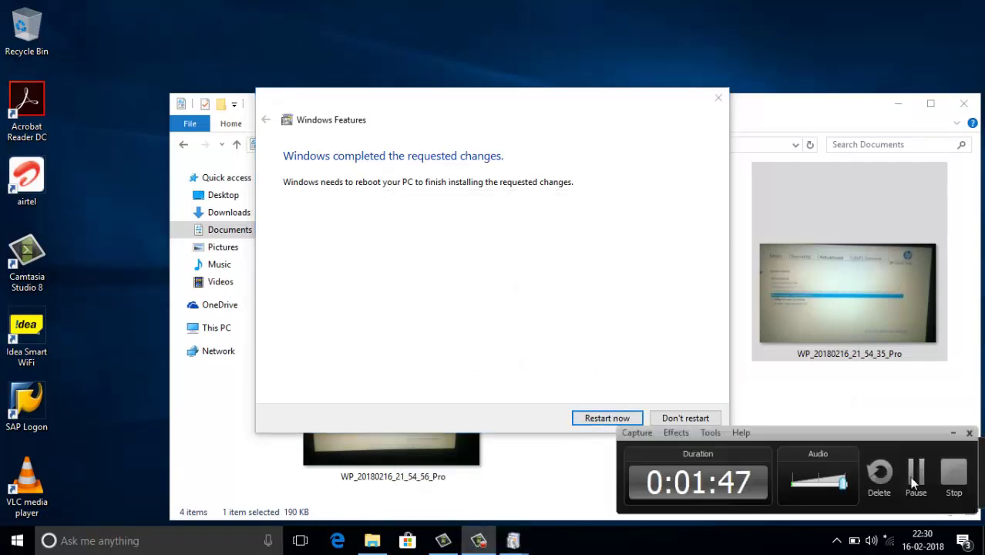
click(954, 476)
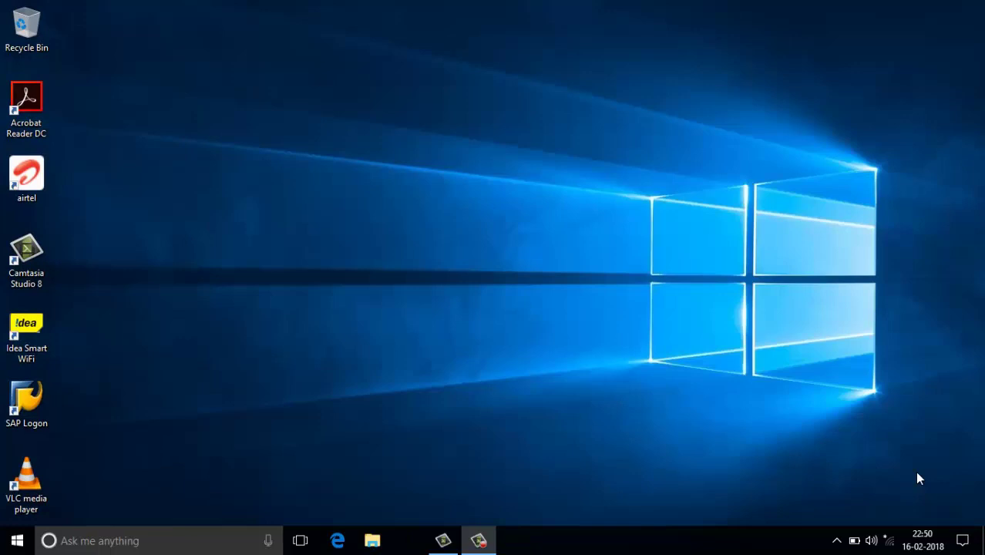
Search 'hy' in Windows Search and launch Hyper-V Manager from Best match.
click(108, 537)
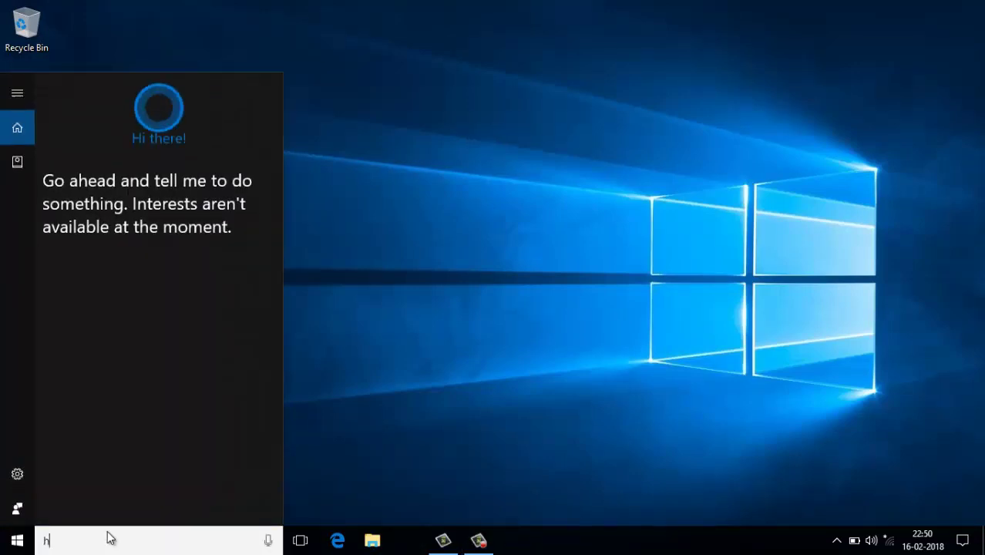
text(hy)
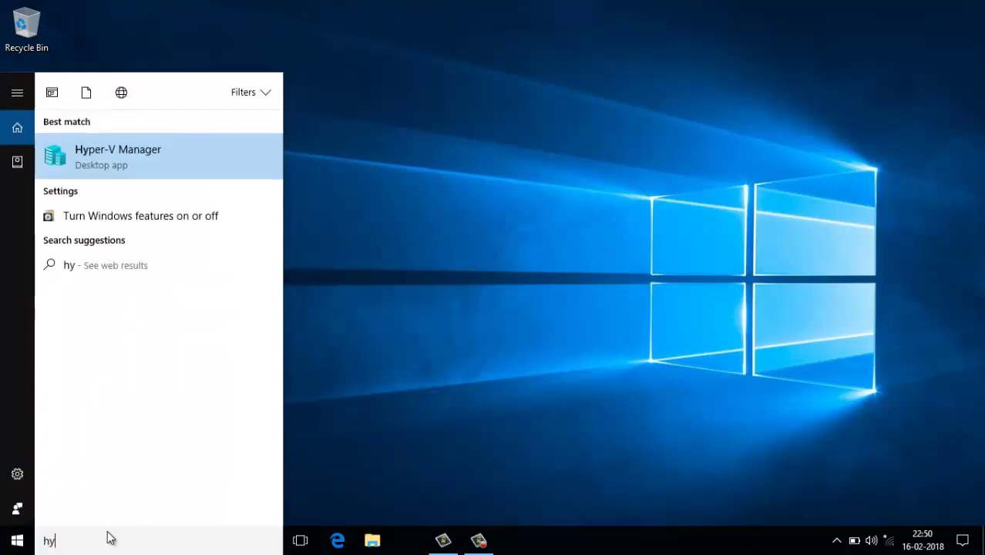
click(118, 159)
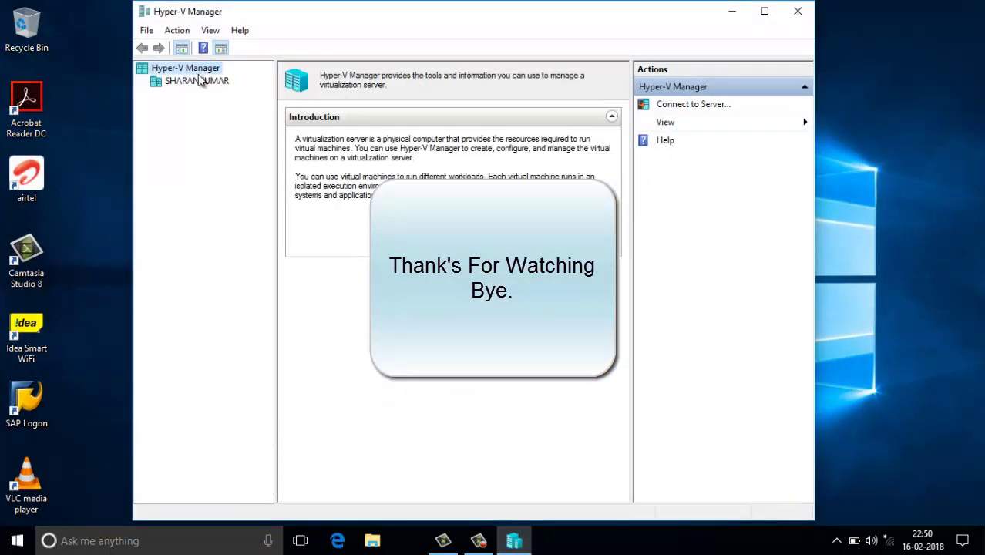
Select the local server to show its empty virtual machine list, then reveal the New options.
click(197, 81)
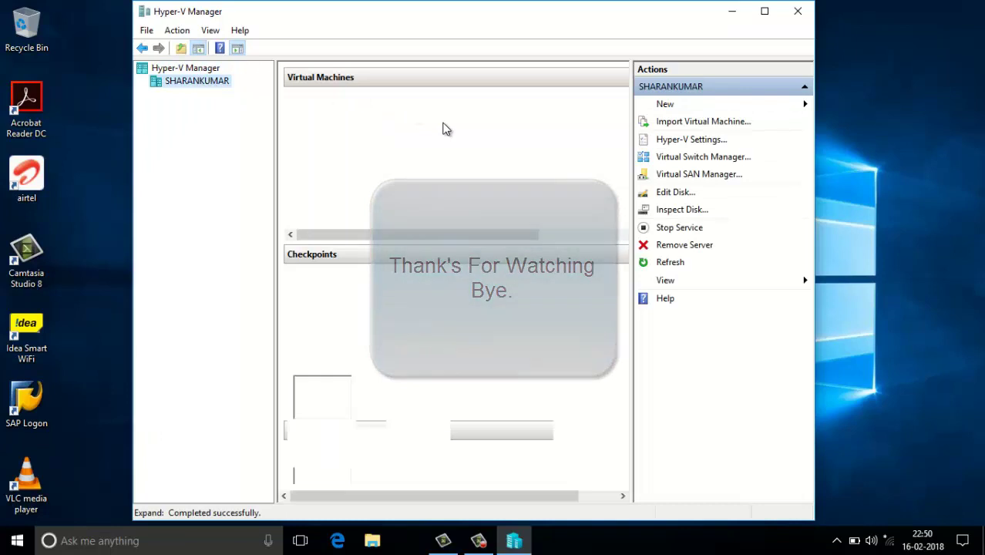
right_click(502, 135)
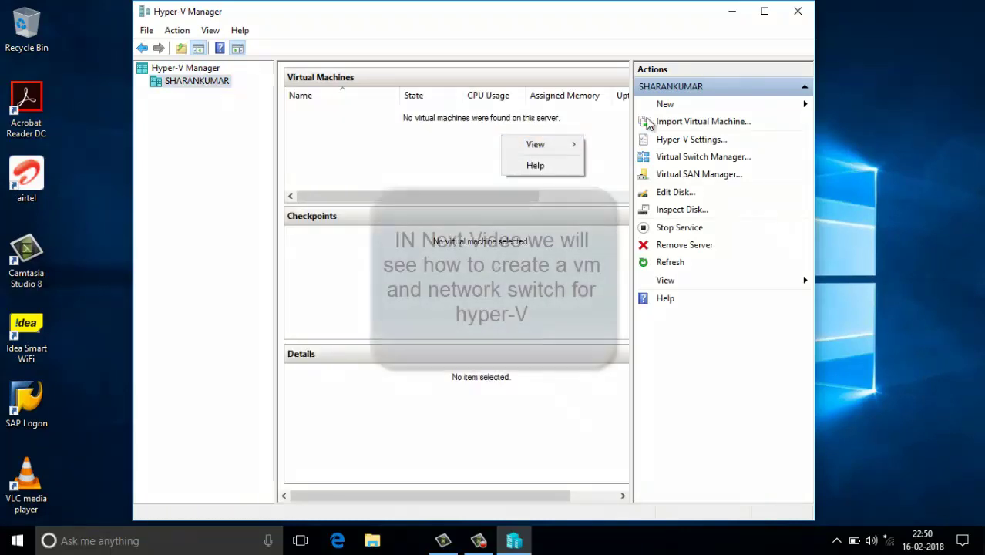
click(694, 115)
click(694, 105)
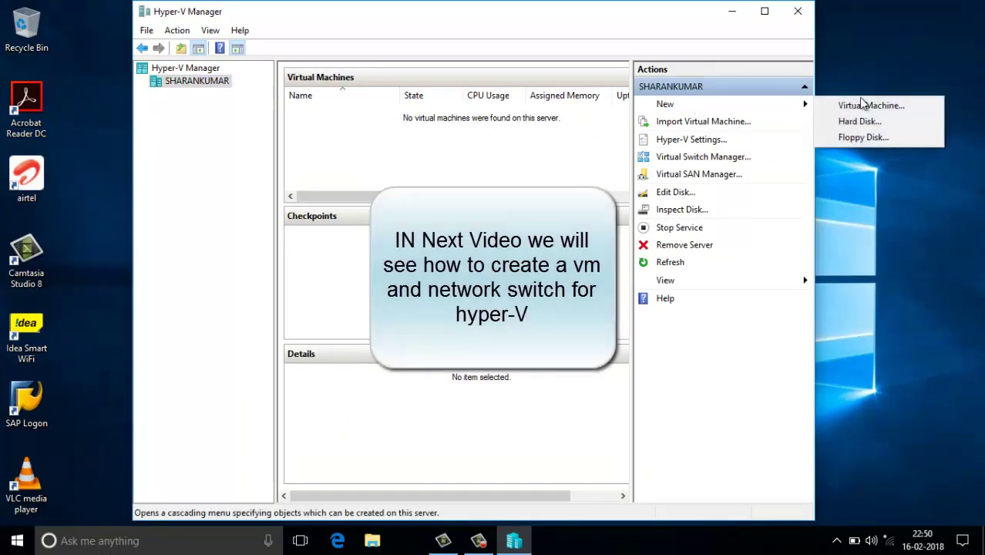